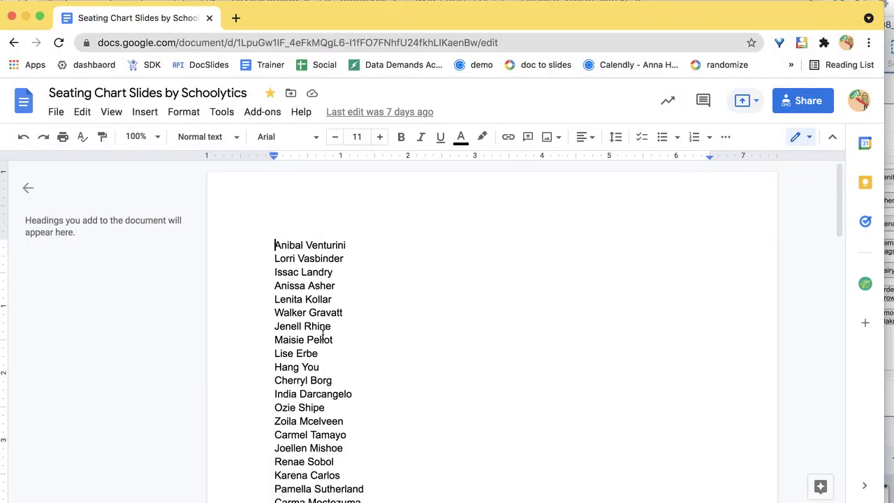
# - Open the Seating Chart Slides by Schoolytics add-on sidebar and create Google Slides from the document's list of student names
pyautogui.click(270, 116)
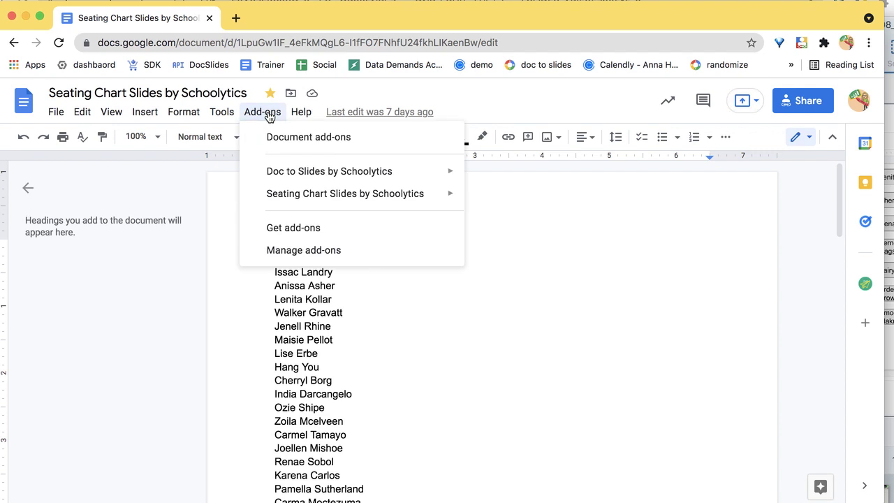
pyautogui.moveTo(282, 204)
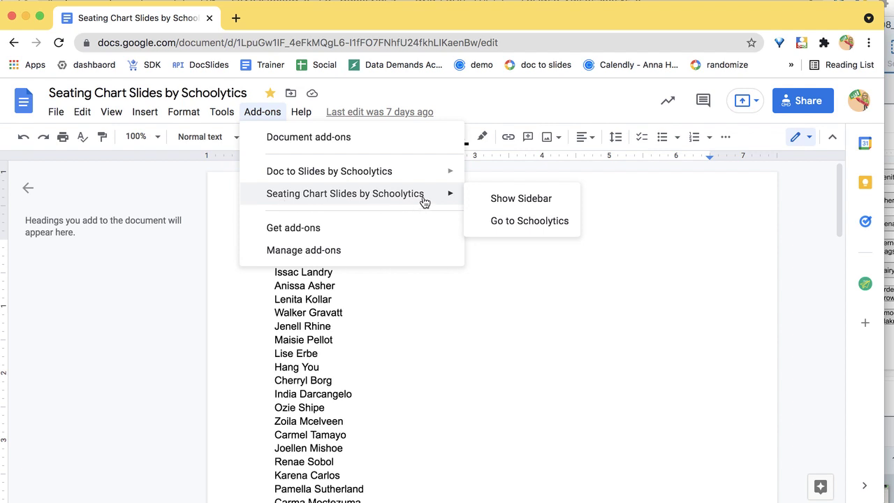
pyautogui.click(487, 201)
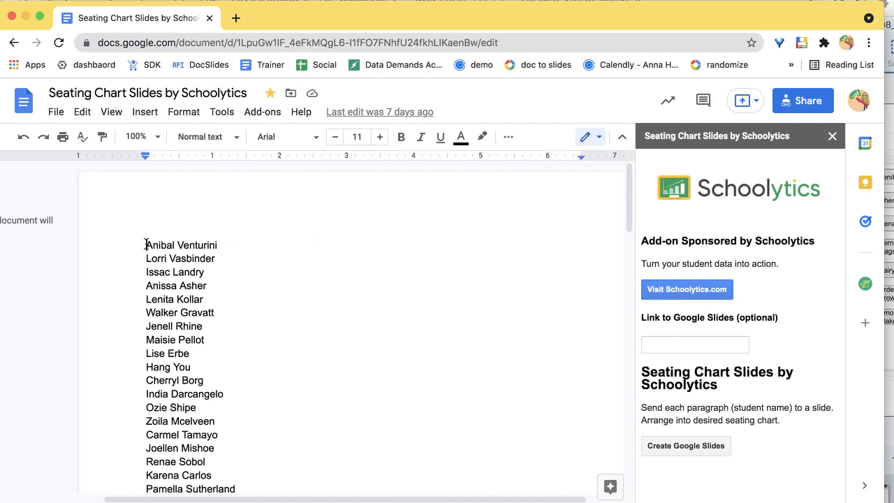
pyautogui.moveTo(146, 245); pyautogui.dragTo(214, 244)
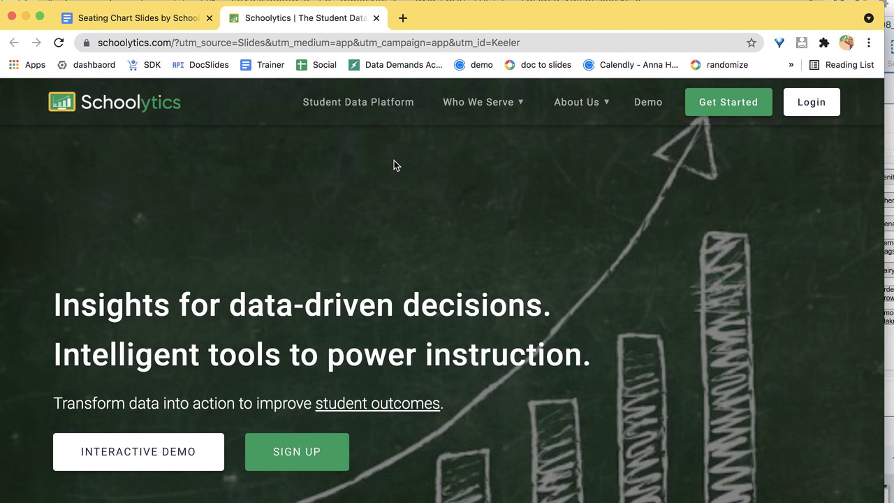
pyautogui.click(375, 19)
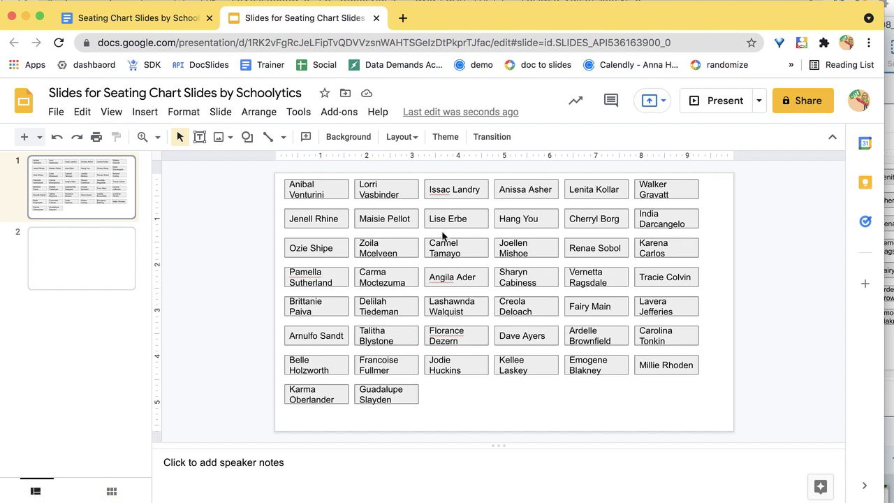
# - Select the six student name boxes in the slide's top row one after another to check that each is separate
pyautogui.click(334, 187)
pyautogui.click(389, 193)
pyautogui.click(439, 191)
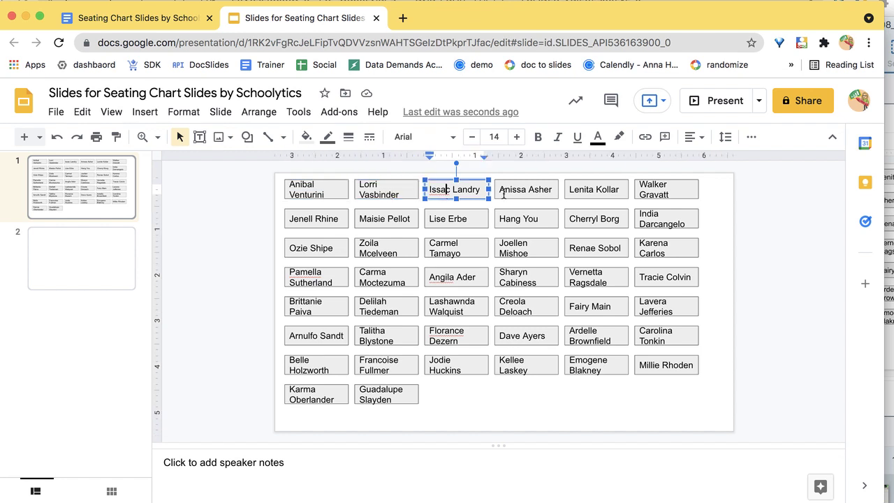
pyautogui.click(516, 193)
pyautogui.click(591, 192)
pyautogui.click(652, 192)
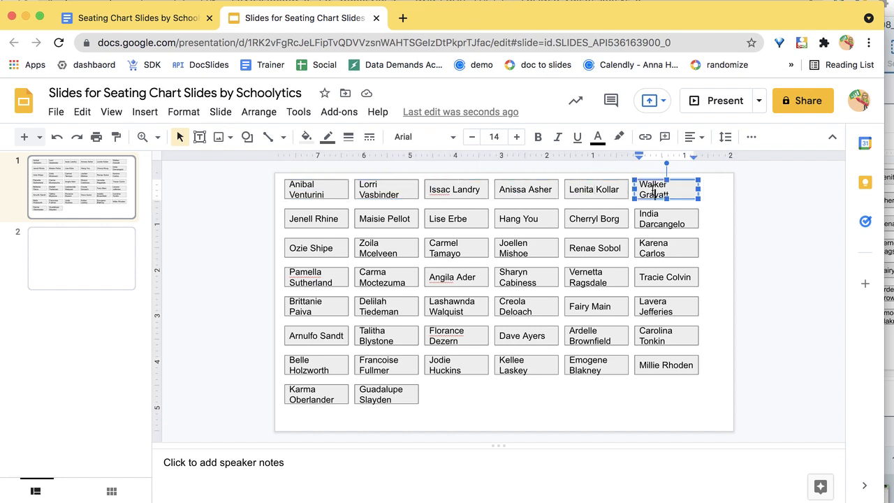
# - Move the second row's last name box and the fifth row's last two name boxes into free spots in the bottom row
pyautogui.click(645, 211)
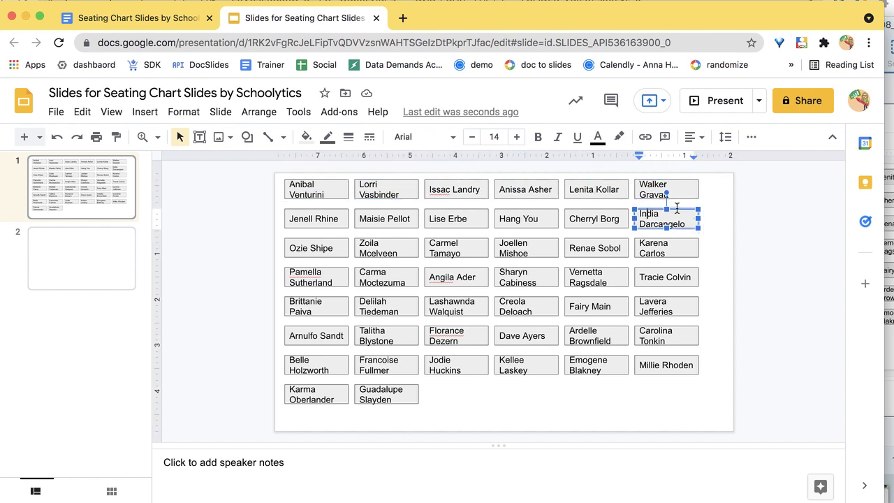
pyautogui.moveTo(686, 209); pyautogui.dragTo(615, 384)
pyautogui.click(655, 297)
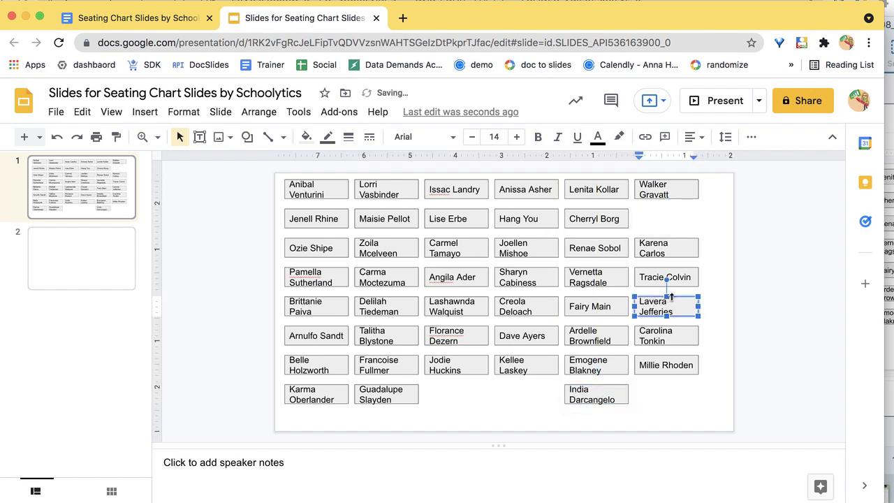
pyautogui.moveTo(674, 296); pyautogui.dragTo(676, 389)
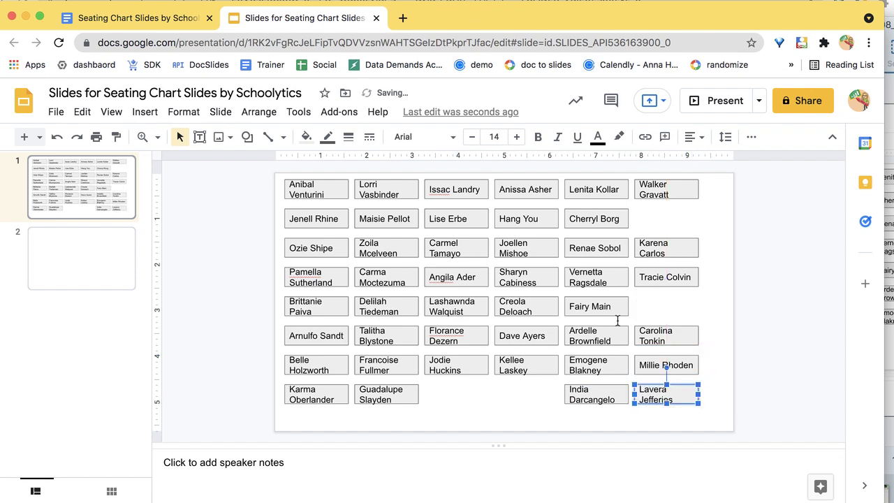
pyautogui.click(587, 301)
pyautogui.moveTo(587, 300); pyautogui.dragTo(455, 390)
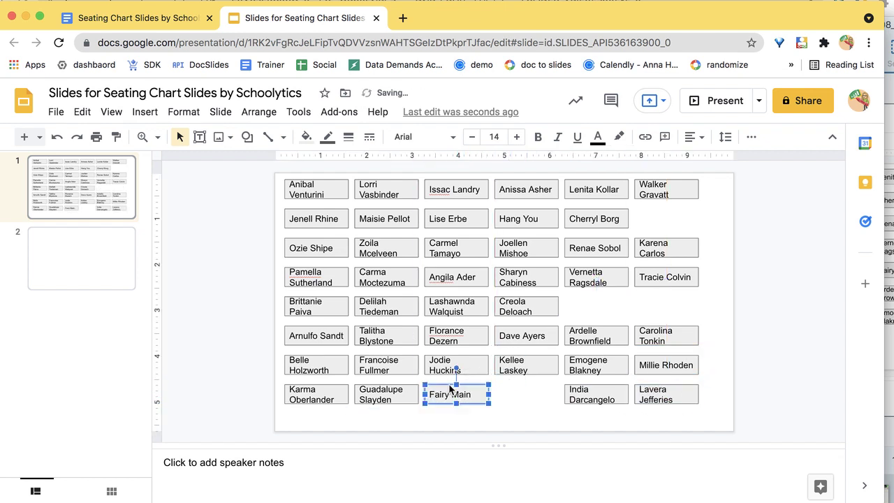
# - Create a new Google Slides presentation through slides.new and enter "Hello" as the title on its first slide
pyautogui.click(403, 19)
pyautogui.write('slides.new')
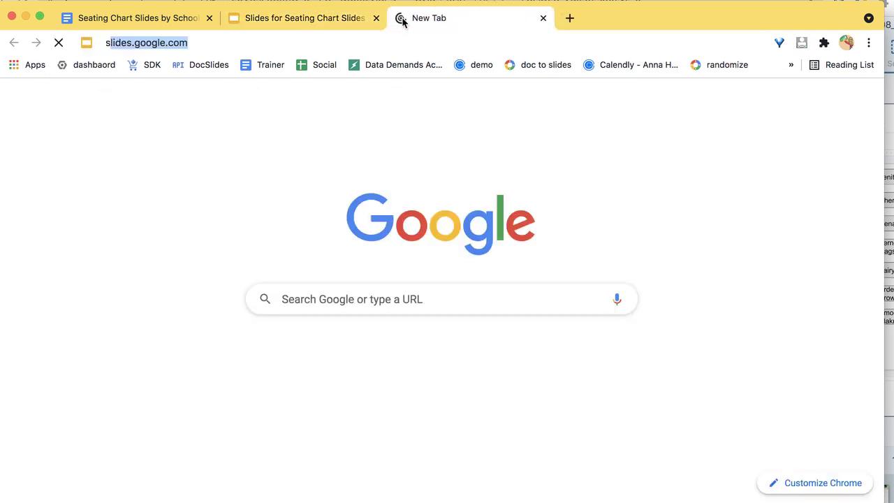
pyautogui.press('Return')
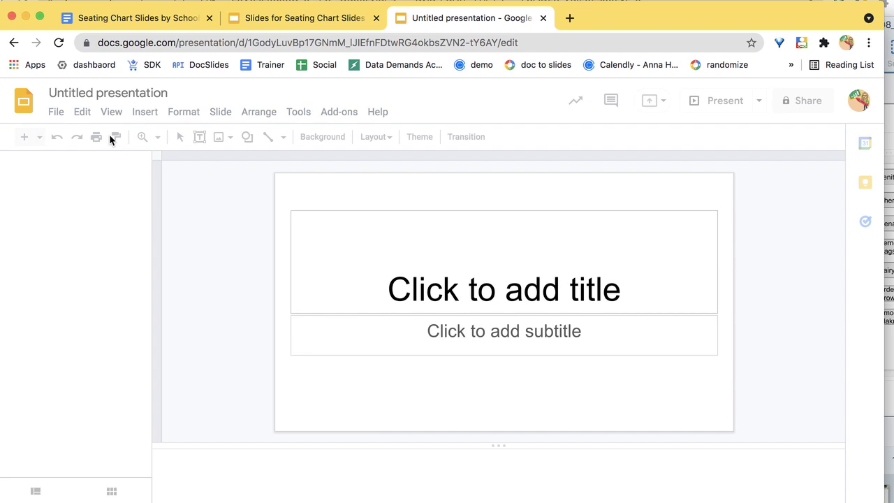
pyautogui.click(368, 291)
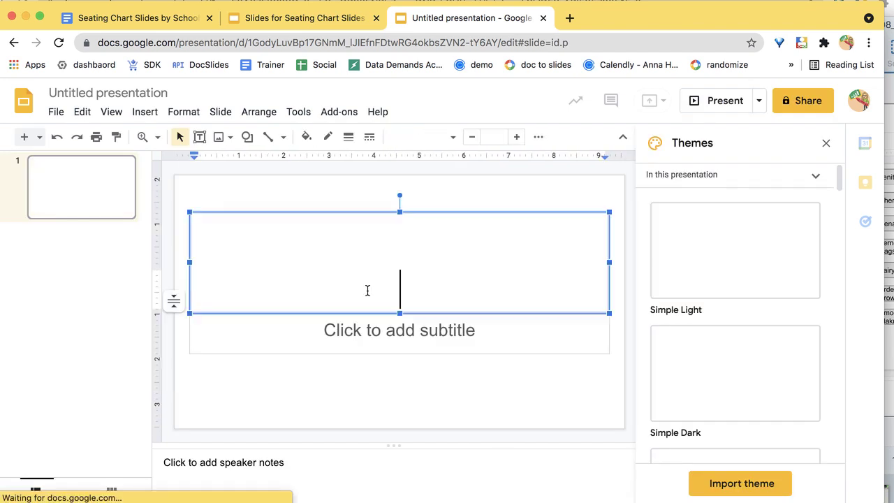
pyautogui.write('Hello')
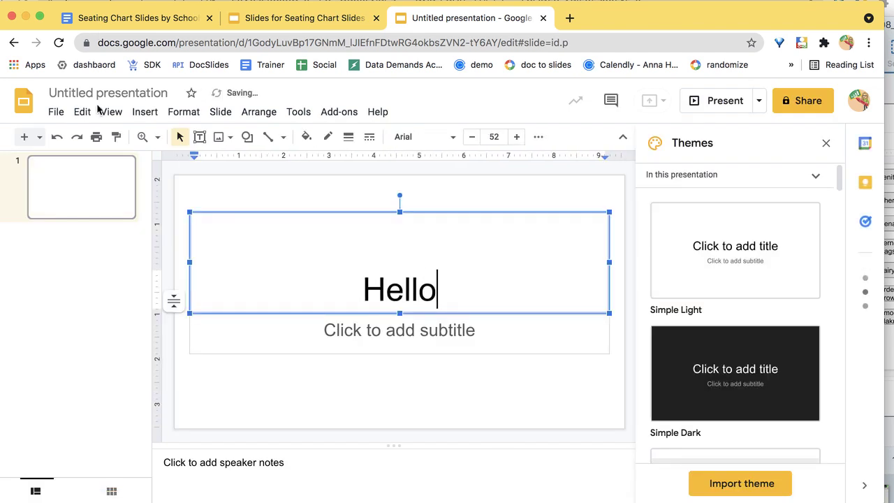
# - Copy the Hello presentation's link into the add-on's optional Google Slides link and create the name boxes in that presentation
pyautogui.click(171, 44)
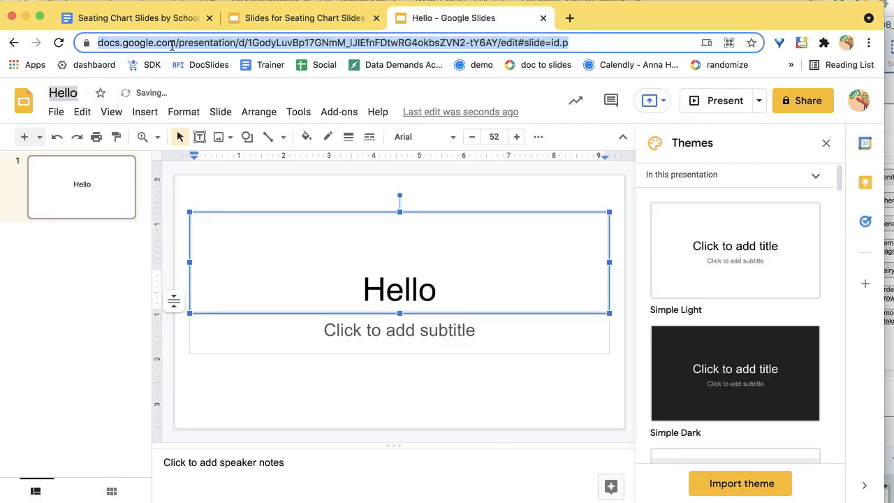
pyautogui.click(142, 27)
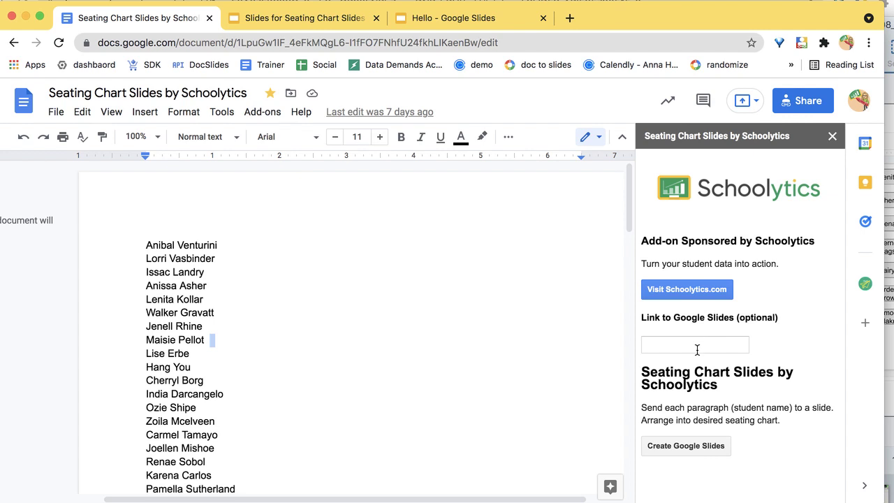
pyautogui.click(697, 345)
pyautogui.press('super+v')
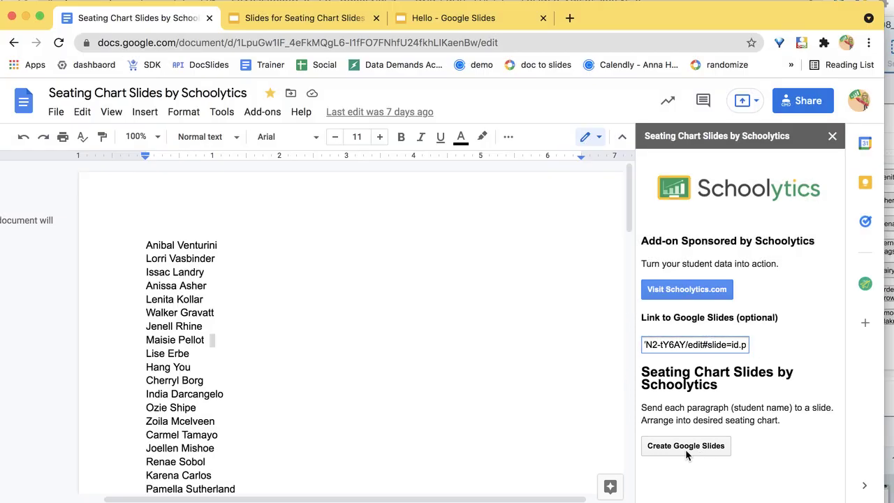
pyautogui.click(686, 447)
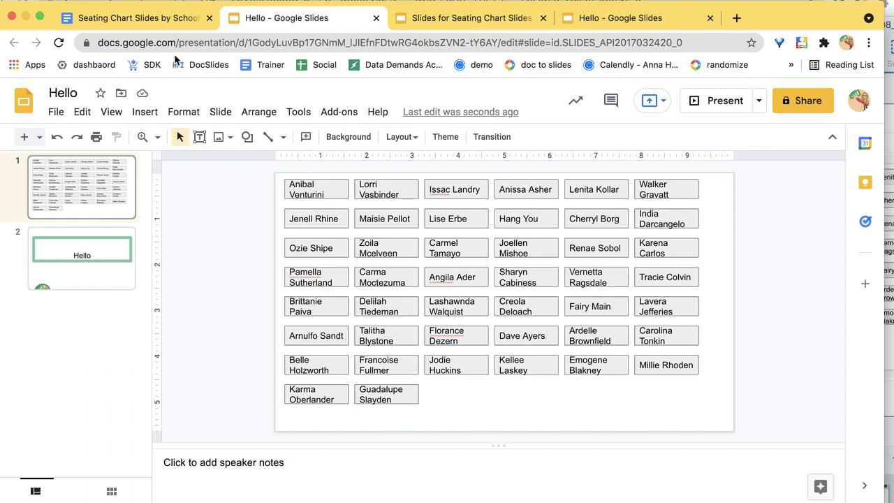
# - Close the add-on sidebar in the Seating Chart document and delete the entire list of student names
pyautogui.click(162, 19)
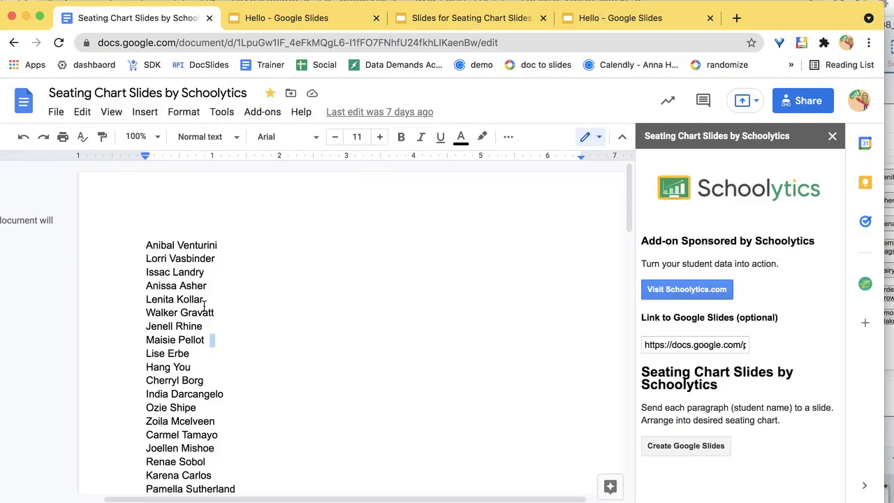
pyautogui.click(832, 135)
pyautogui.click(361, 298)
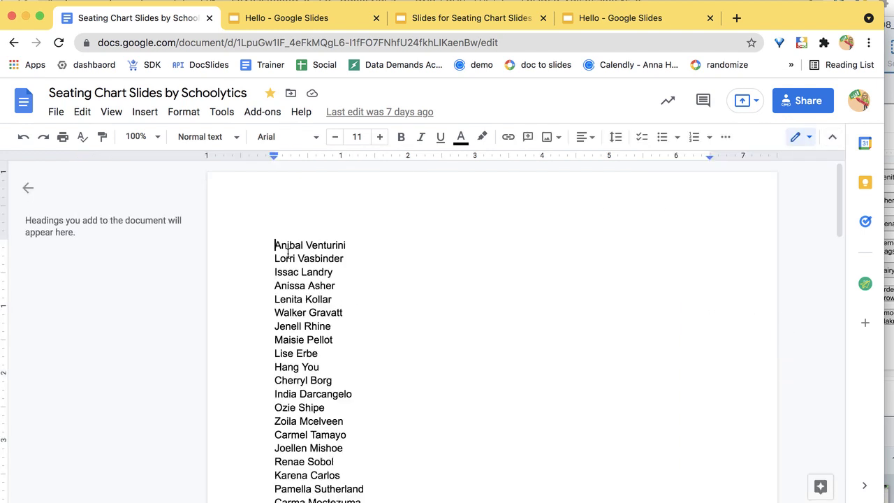
pyautogui.hotkey('ctrl', 'a')
pyautogui.press('BackSpace')
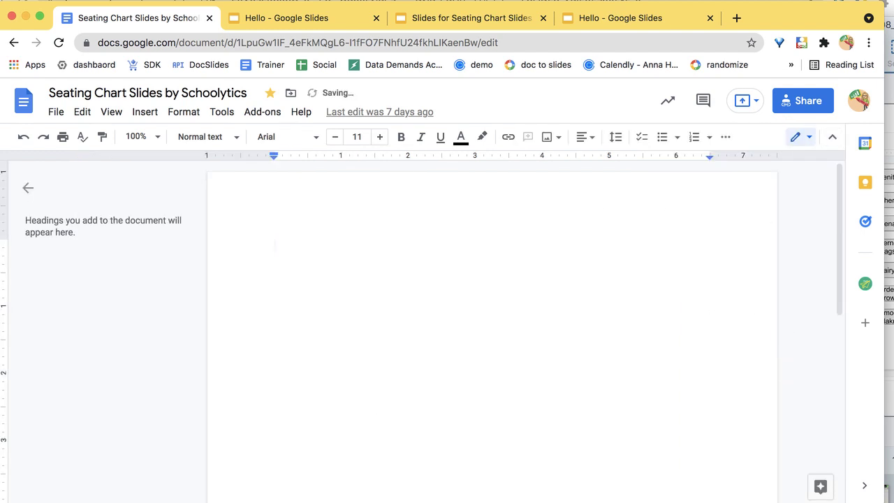
# - Enter the terms Parallelogram, Triangle, Square and Transversal in the document, each as its own paragraph
pyautogui.write('Parallelogram')
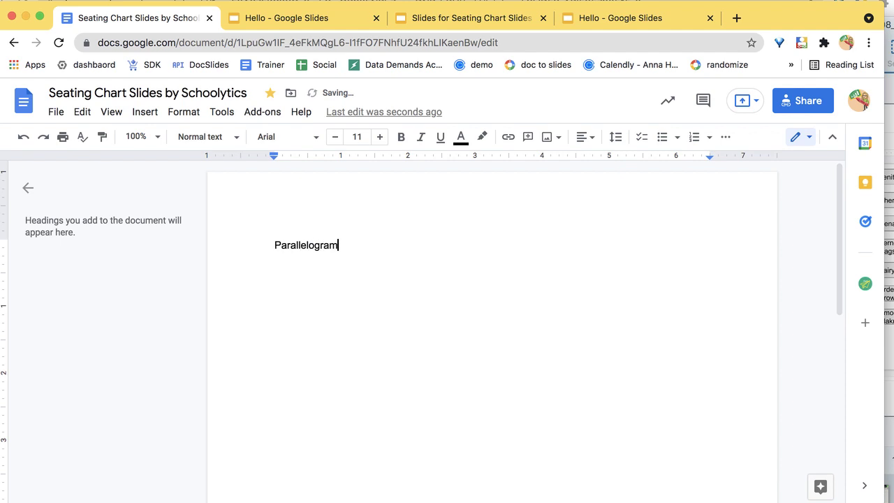
pyautogui.press('Return')
pyautogui.write('Triangle')
pyautogui.press('Return')
pyautogui.write('Square')
pyautogui.press('Return')
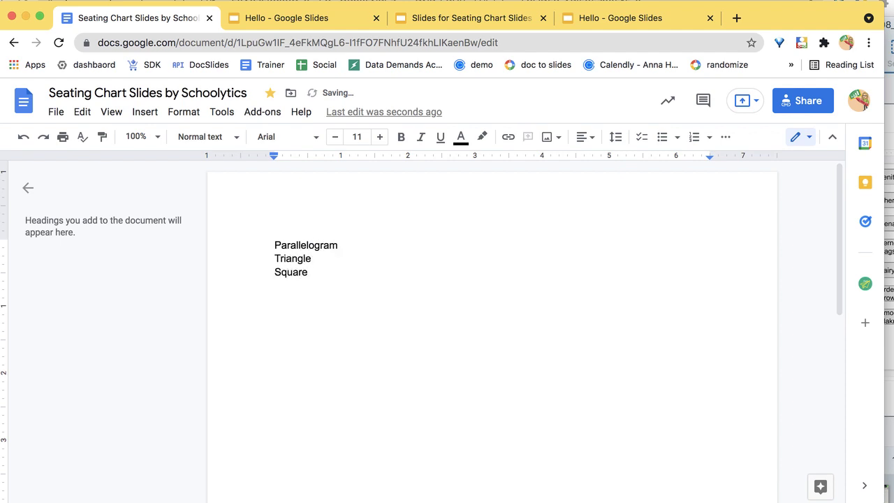
pyautogui.write('Transversal')
# - Reopen the Seating Chart Slides by Schoolytics sidebar and create a new Google Slides presentation from the geometry terms, without a link
pyautogui.click(270, 116)
pyautogui.moveTo(282, 200)
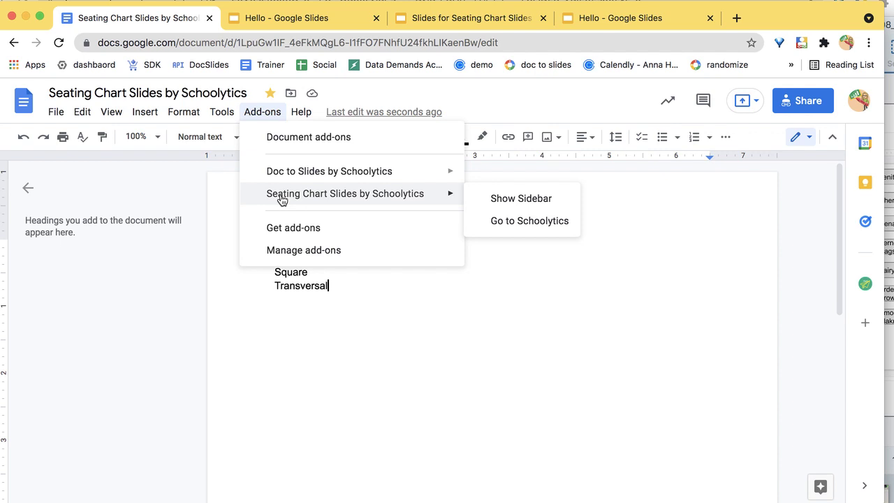
pyautogui.click(476, 206)
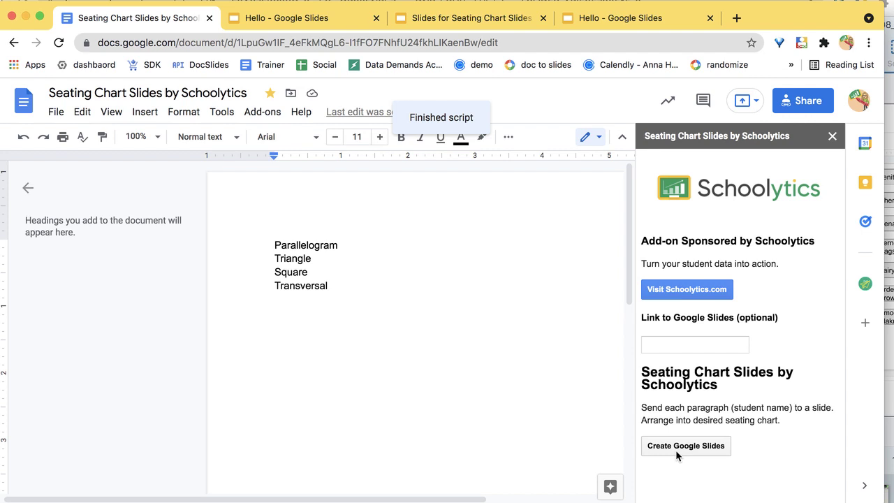
pyautogui.click(689, 449)
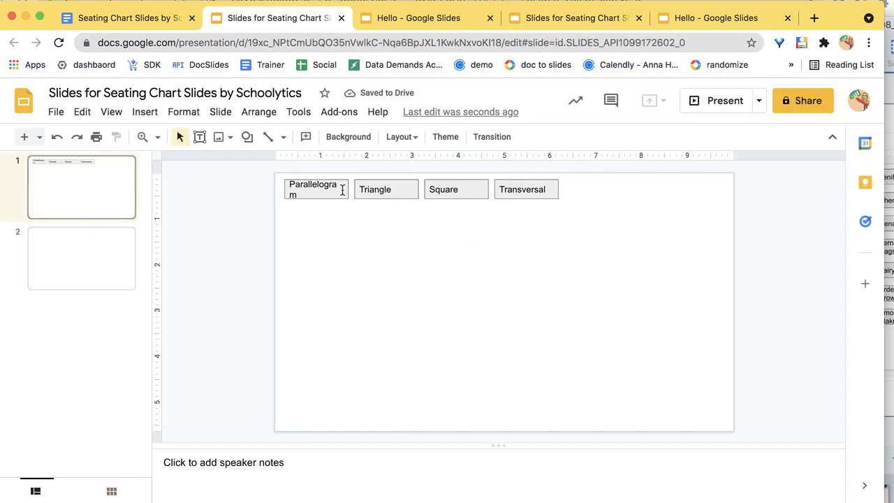
# - Widen the Parallelogram box to fit its word on one line and place it and the Triangle box side by side below the top row
pyautogui.moveTo(342, 190); pyautogui.dragTo(375, 256)
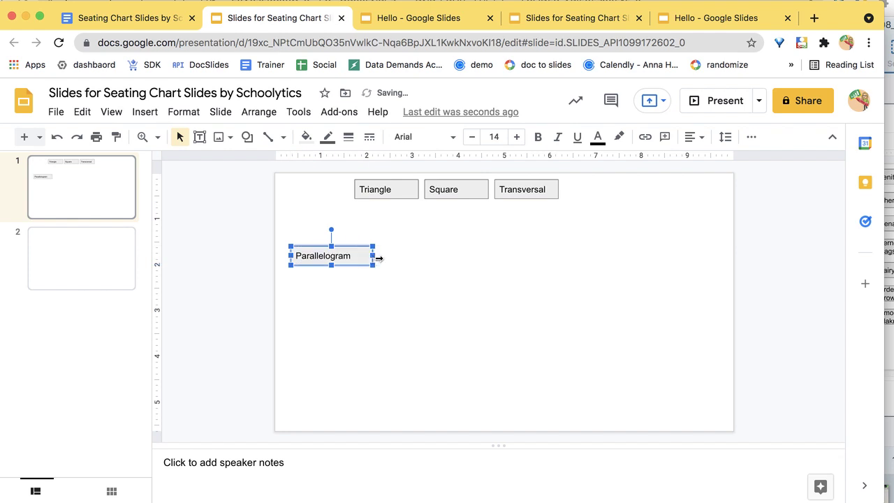
pyautogui.click(425, 274)
pyautogui.click(390, 185)
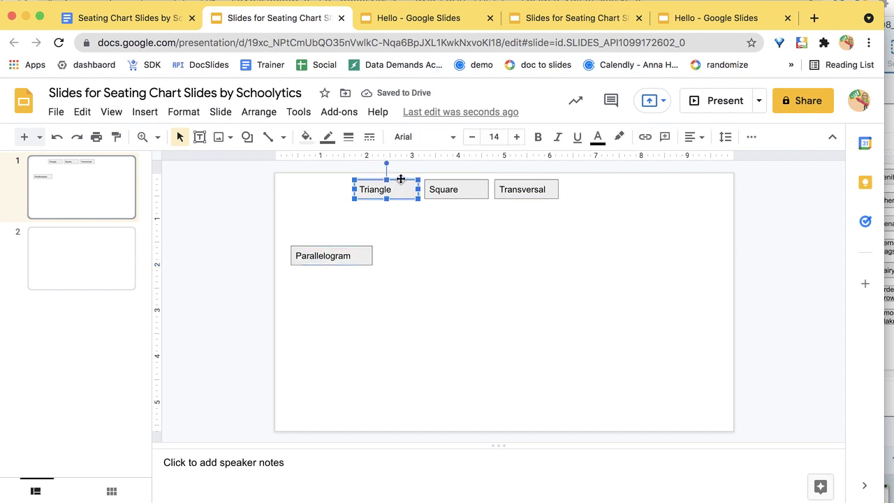
pyautogui.moveTo(401, 181); pyautogui.dragTo(449, 242)
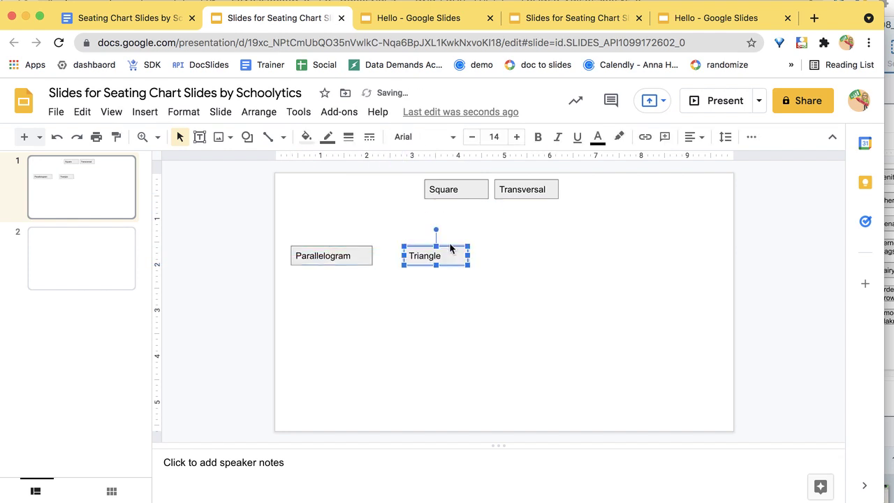